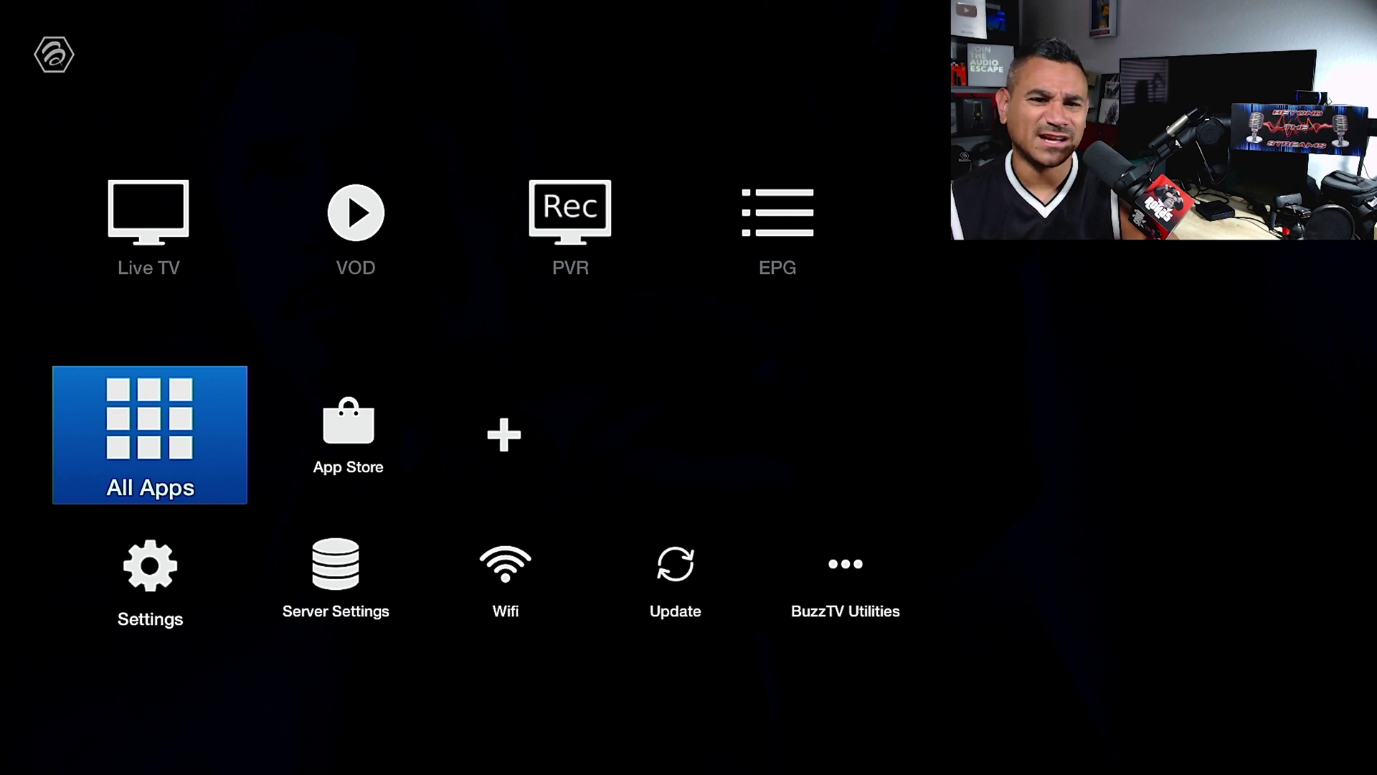
- Open the All Apps list from the home screen and highlight the YouTube tile
key(Left)
key(Right)
key(Up)
key(Down)
key(Left)
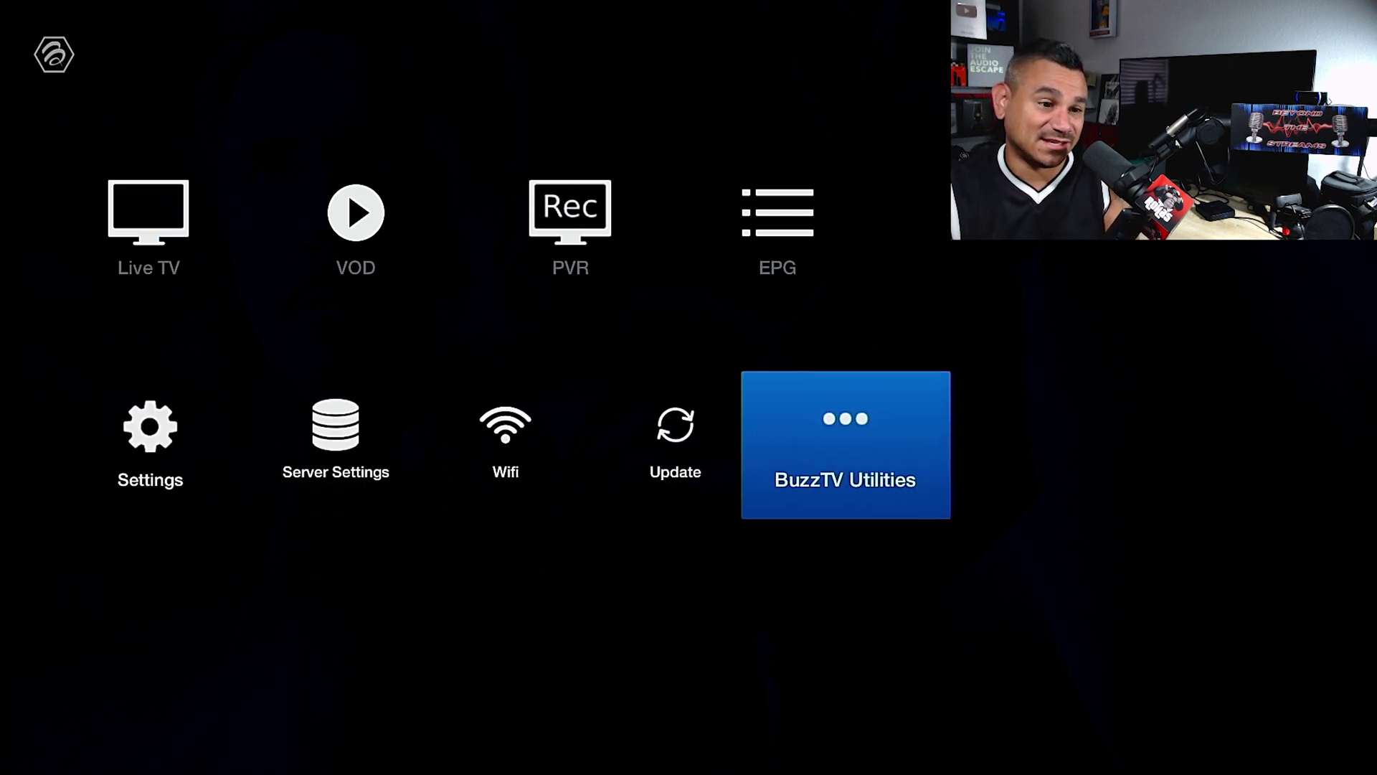
key(Right)
key(Return)
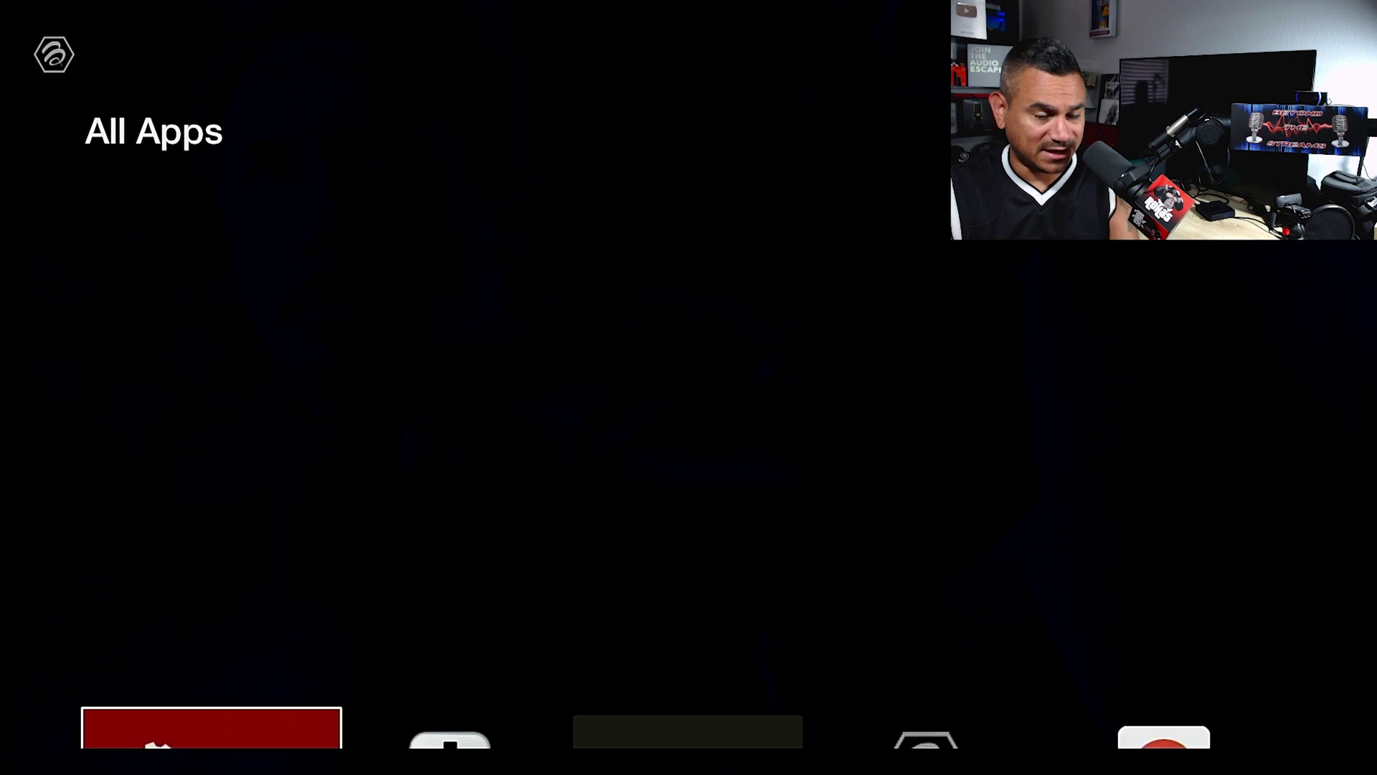
key(Down)
key(Down)
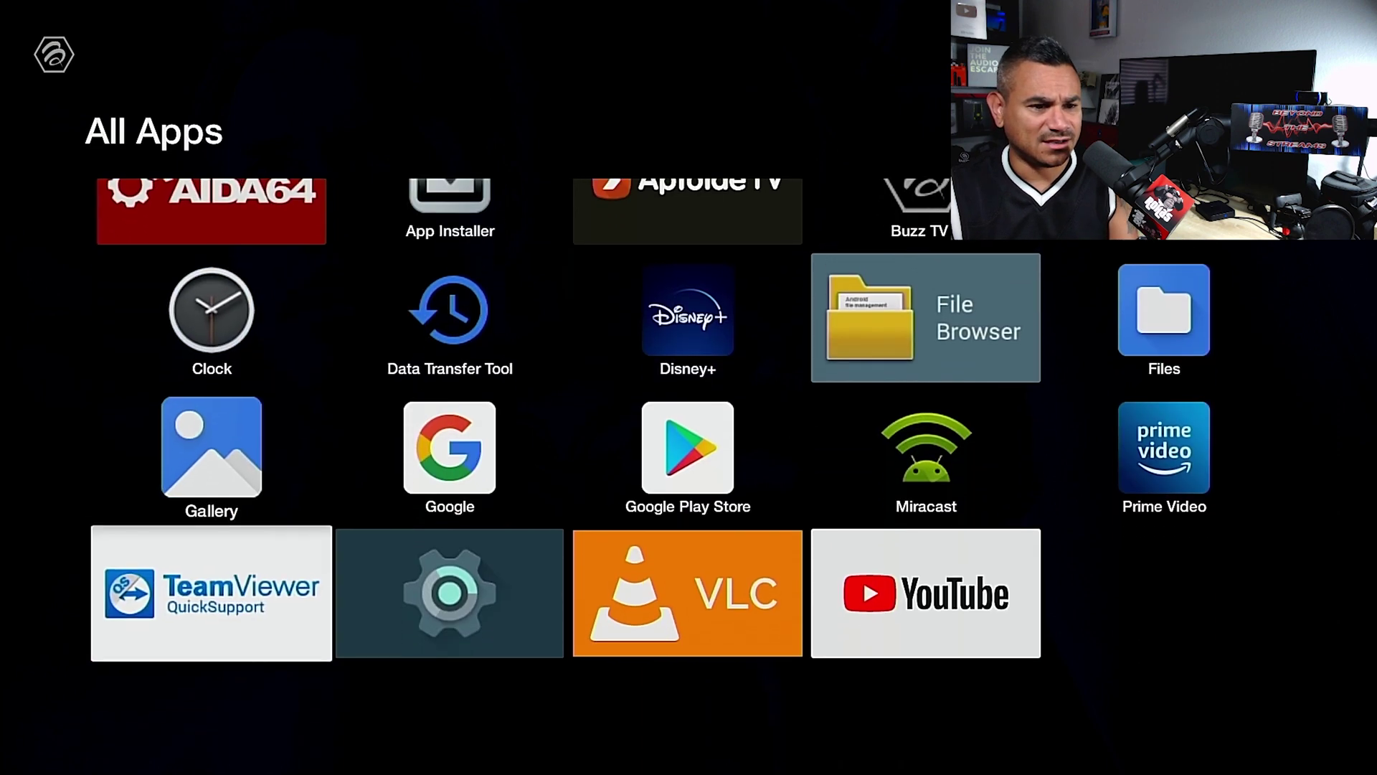
key(Right)
key(Right)
key(Right)
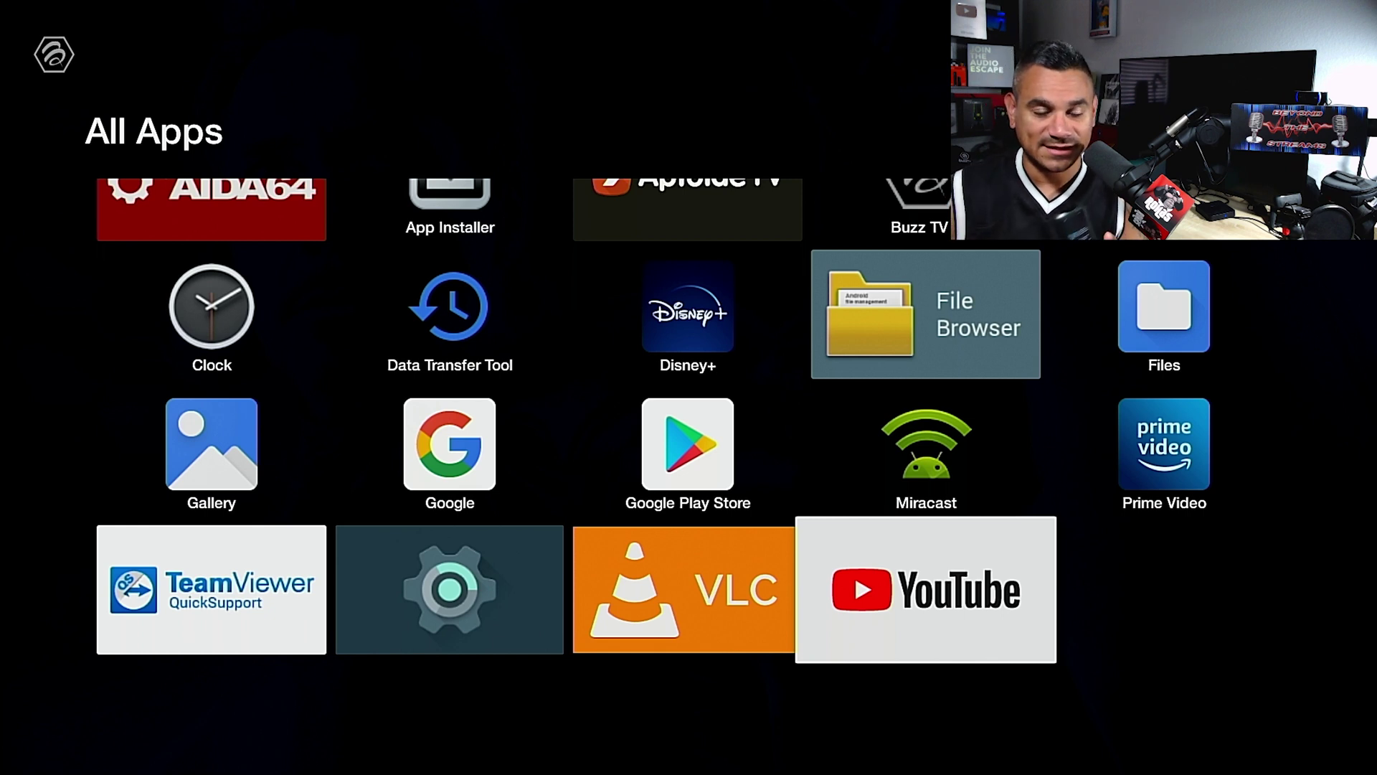
- Launch YouTube and set the BuzzTV NEW 4900 4K UHD video to 2160p quality
key(Return)
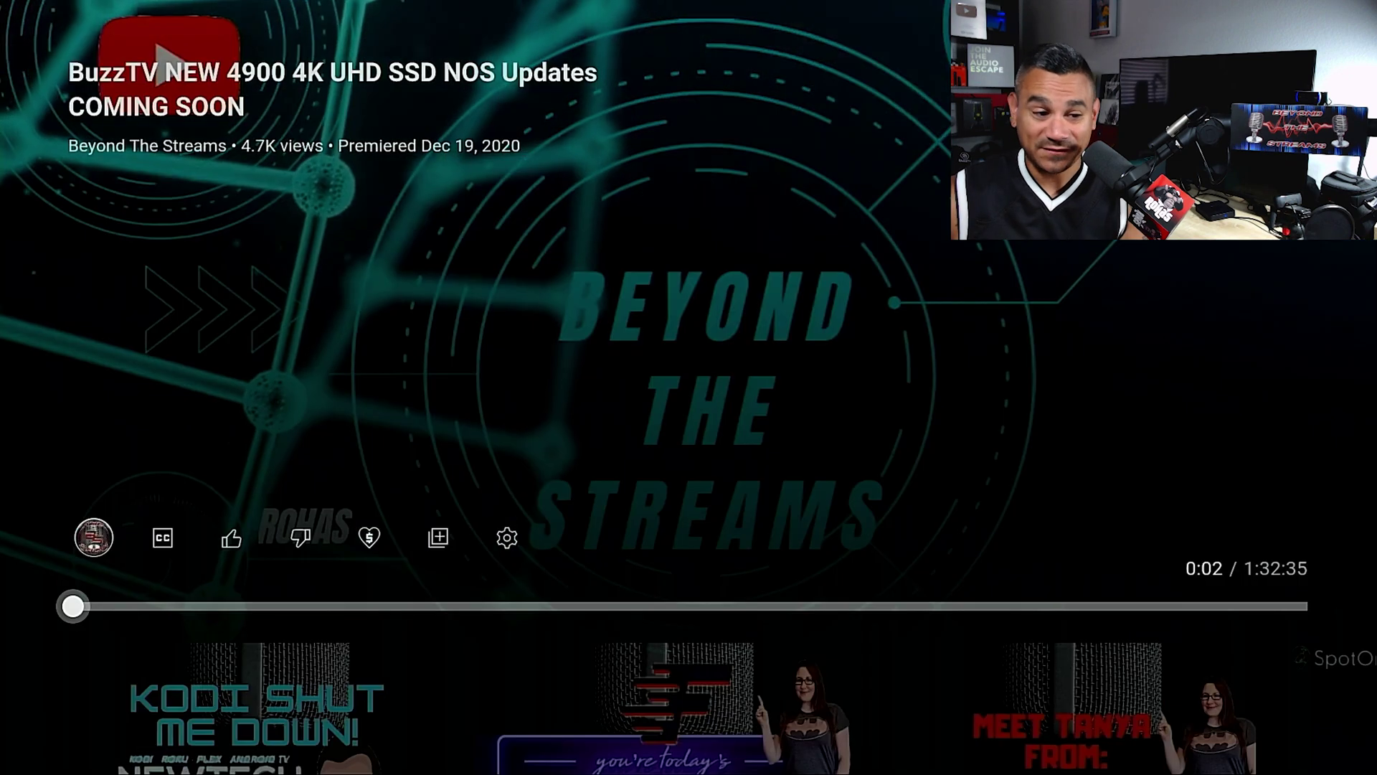
key(Right)
key(Right)
key(Right)
key(Right)
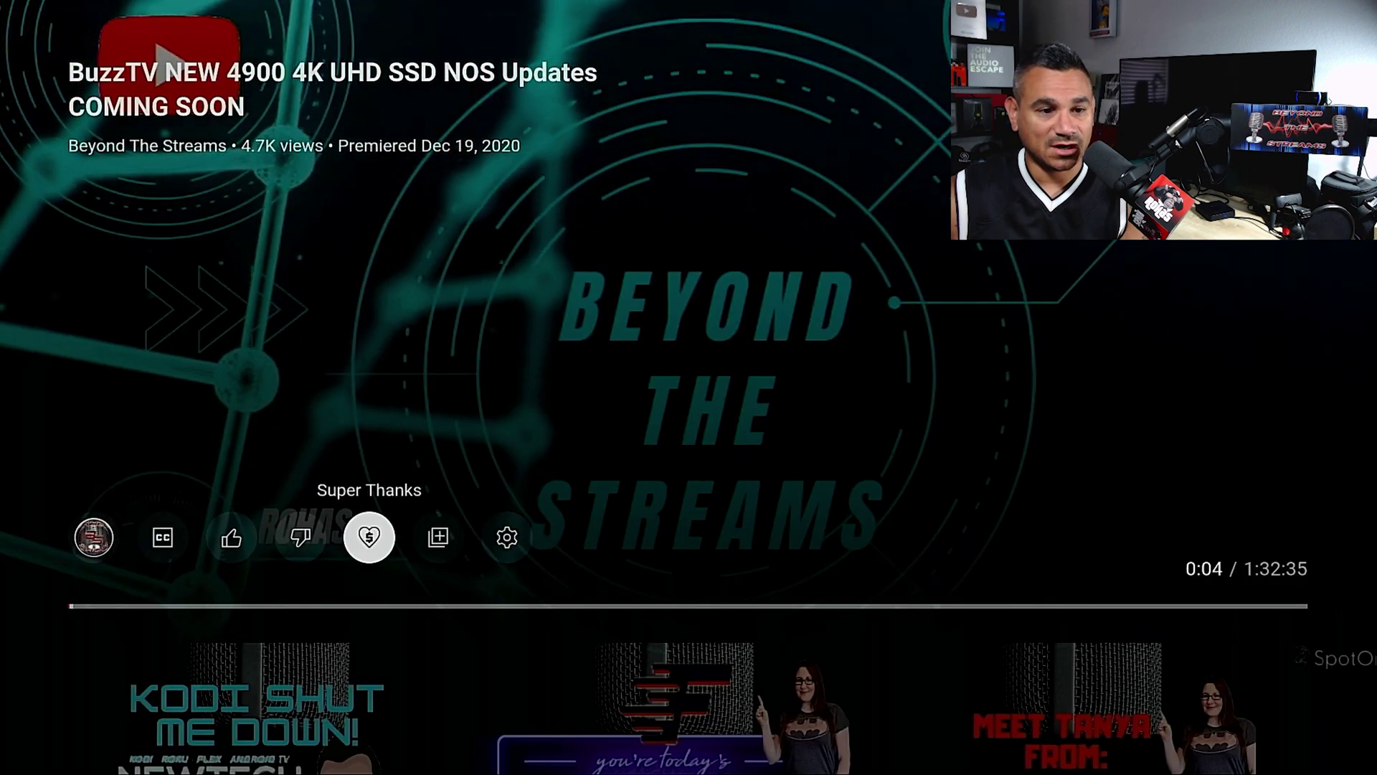
key(Right)
key(Right)
key(Return)
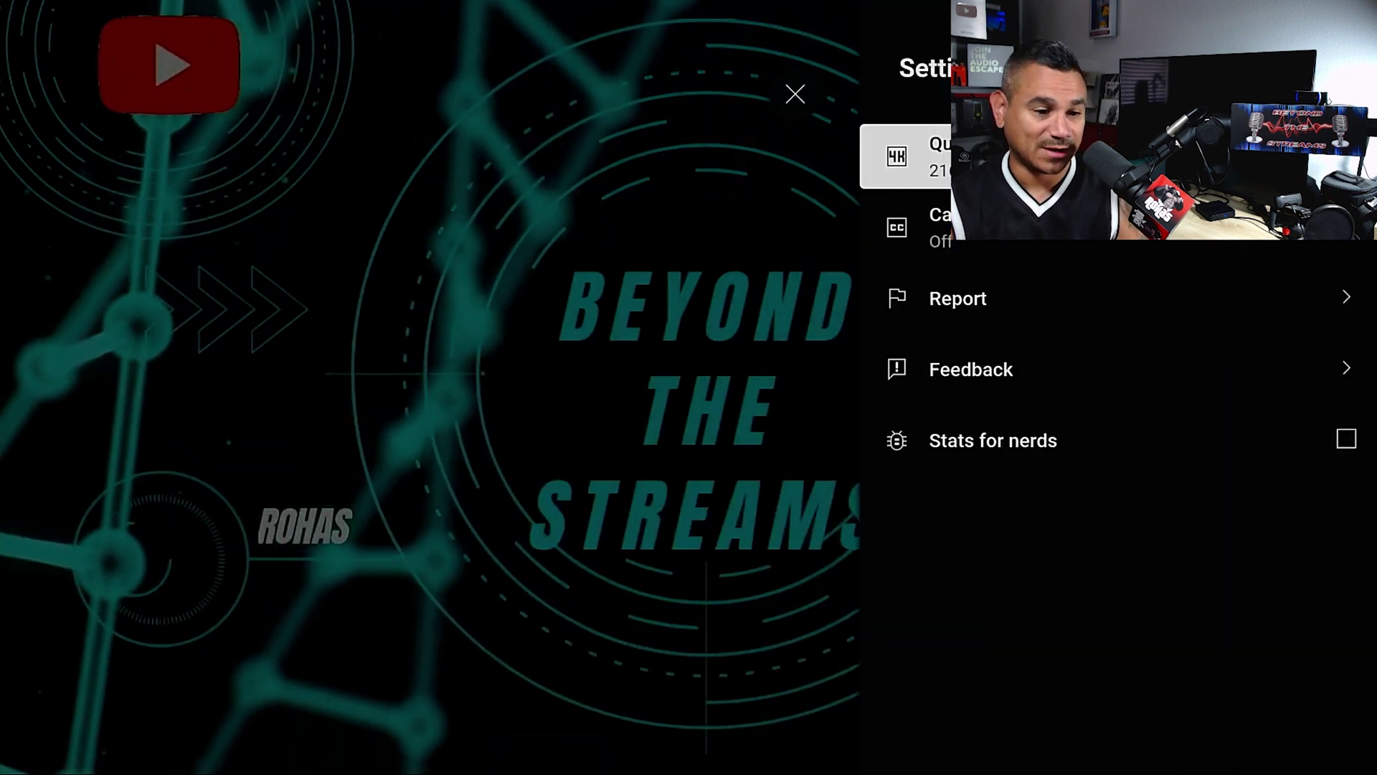
key(Return)
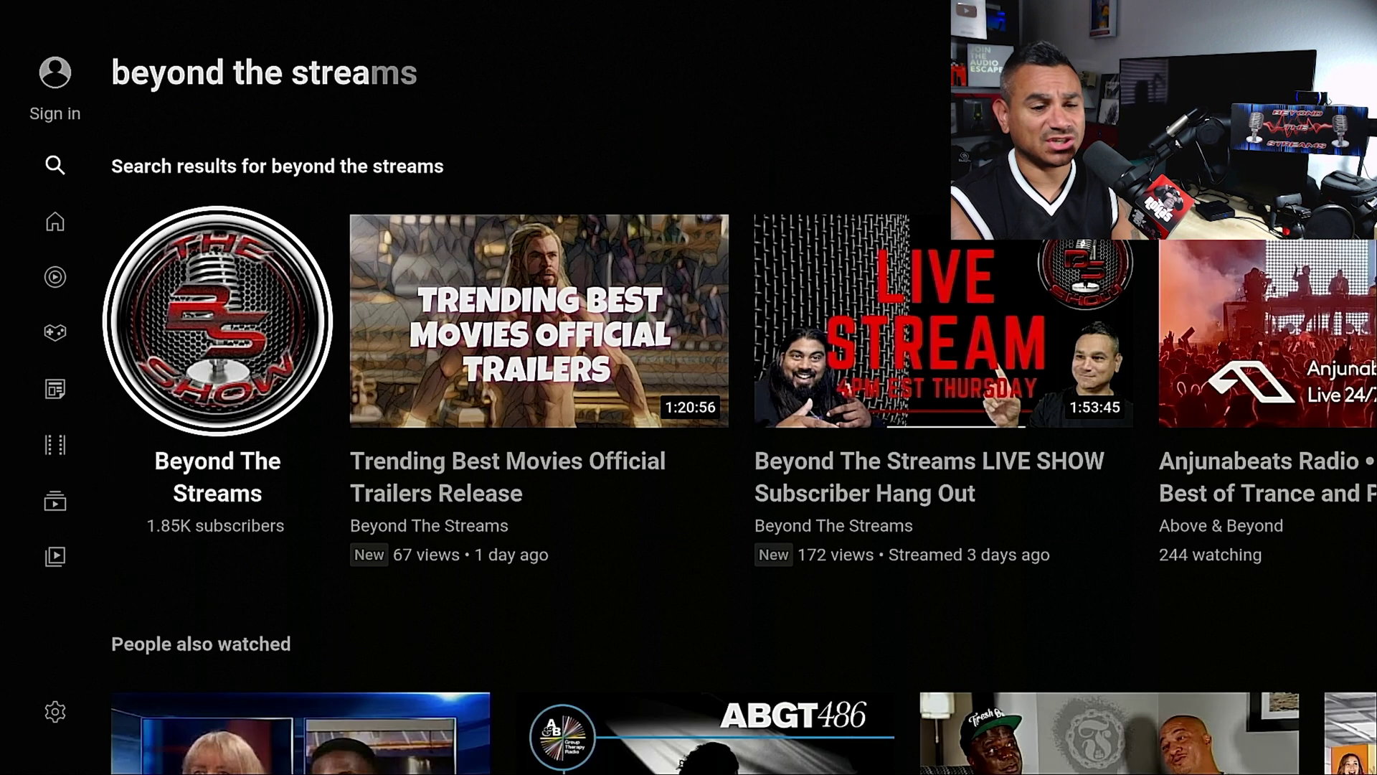
key(Up)
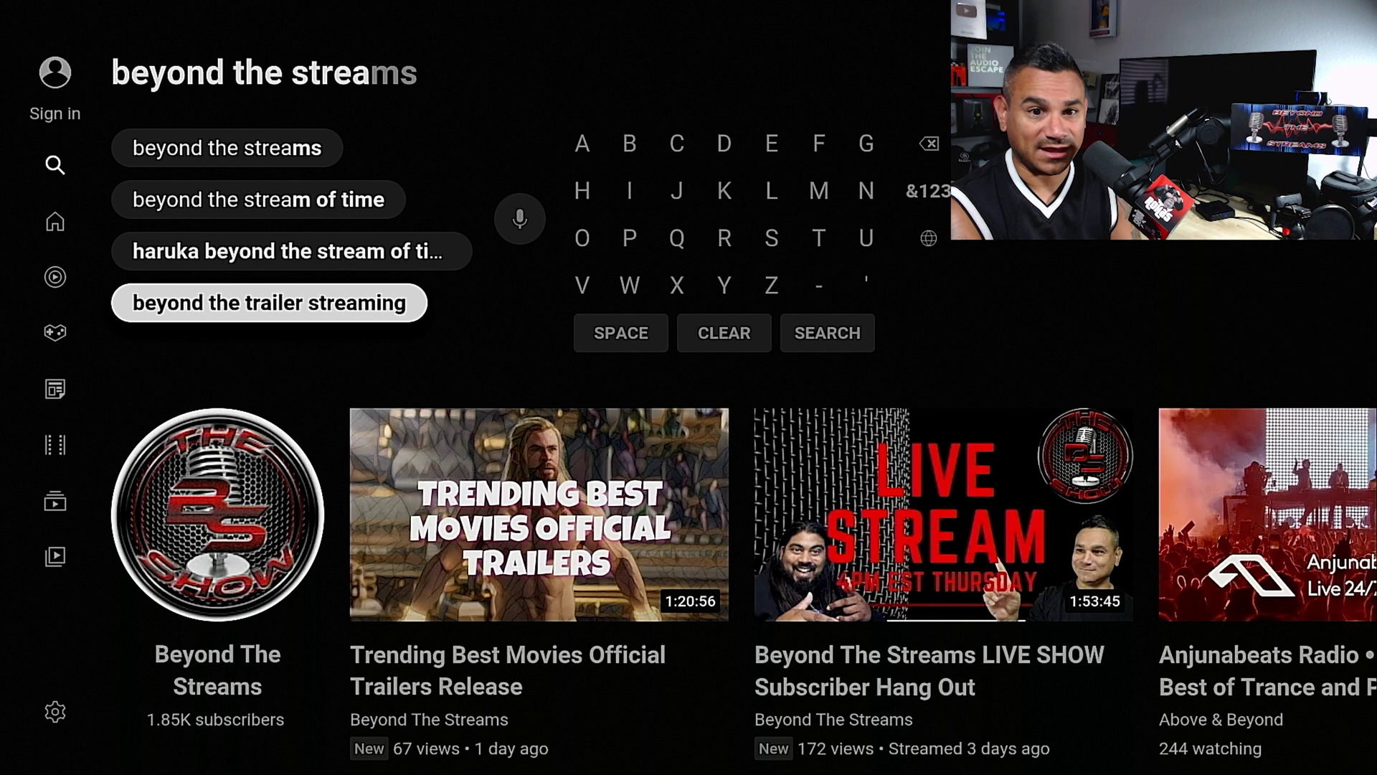
key(Left)
- Leave YouTube, launch Settings from the app grid and select Device Preferences
key(Escape)
key(Escape)
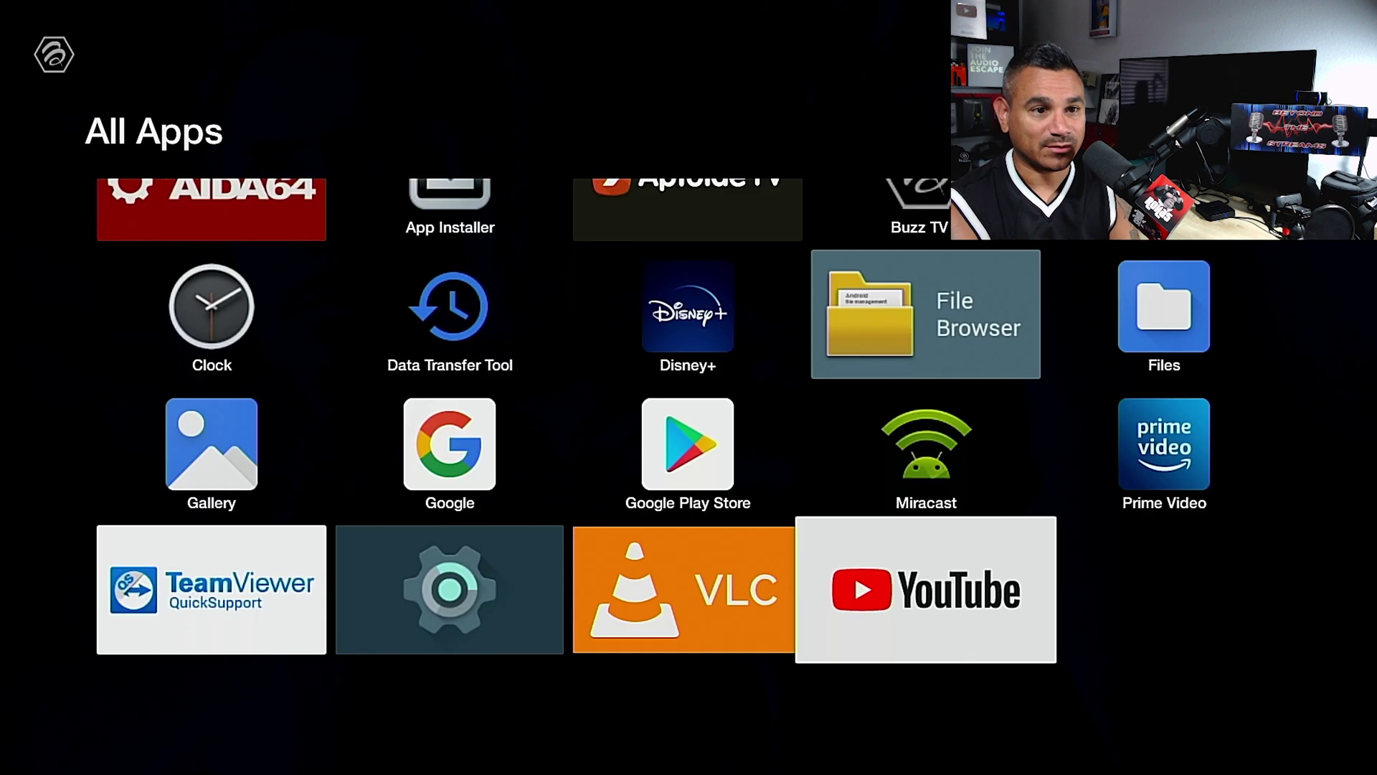
key(Left)
key(Up)
key(Up)
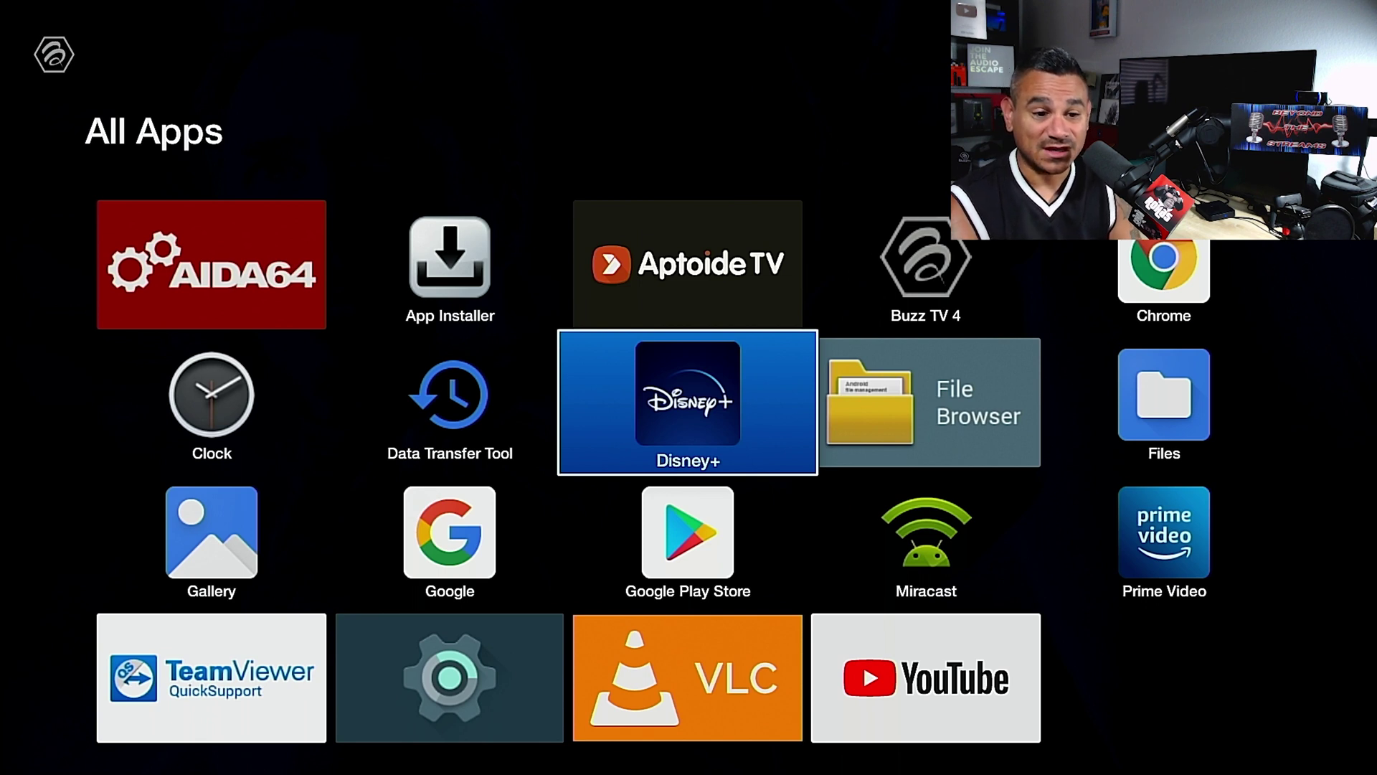
key(Down)
key(Down)
key(Left)
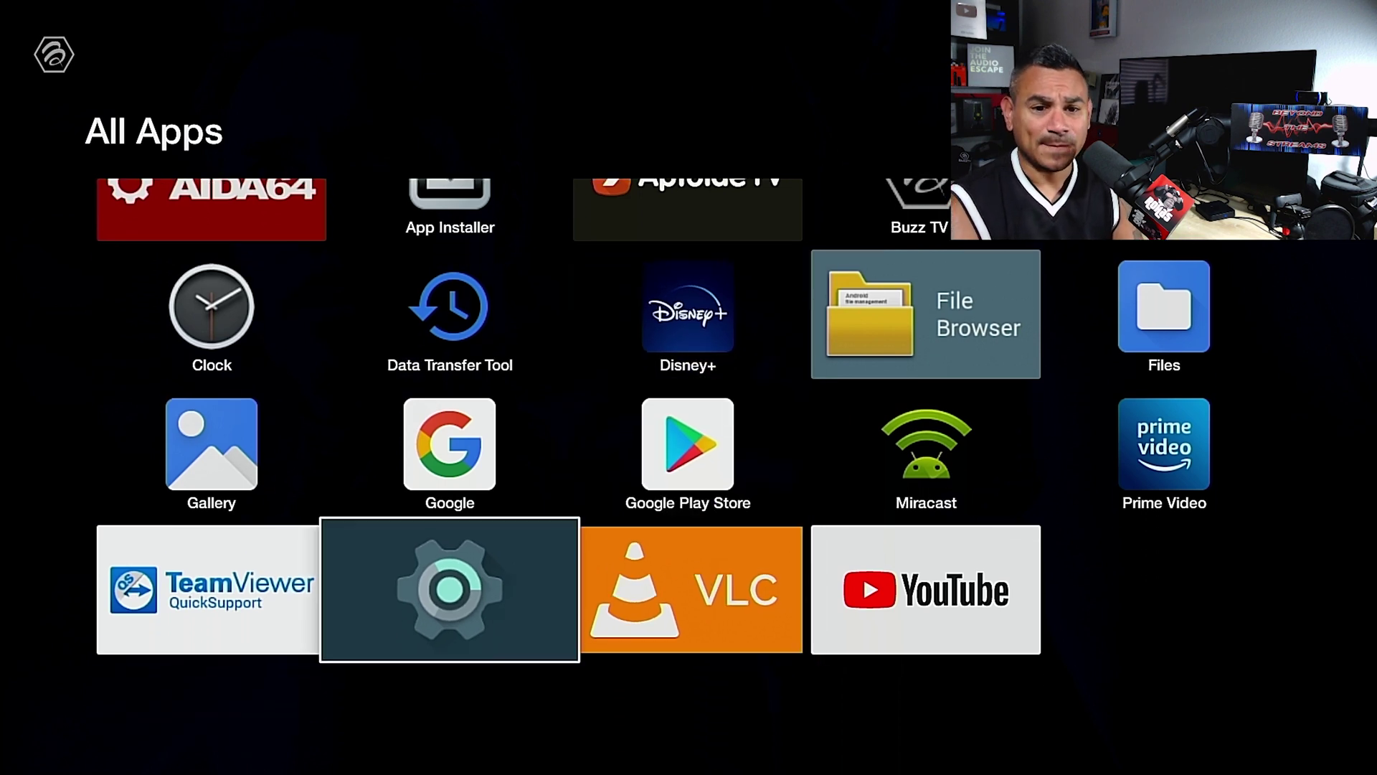
key(Return)
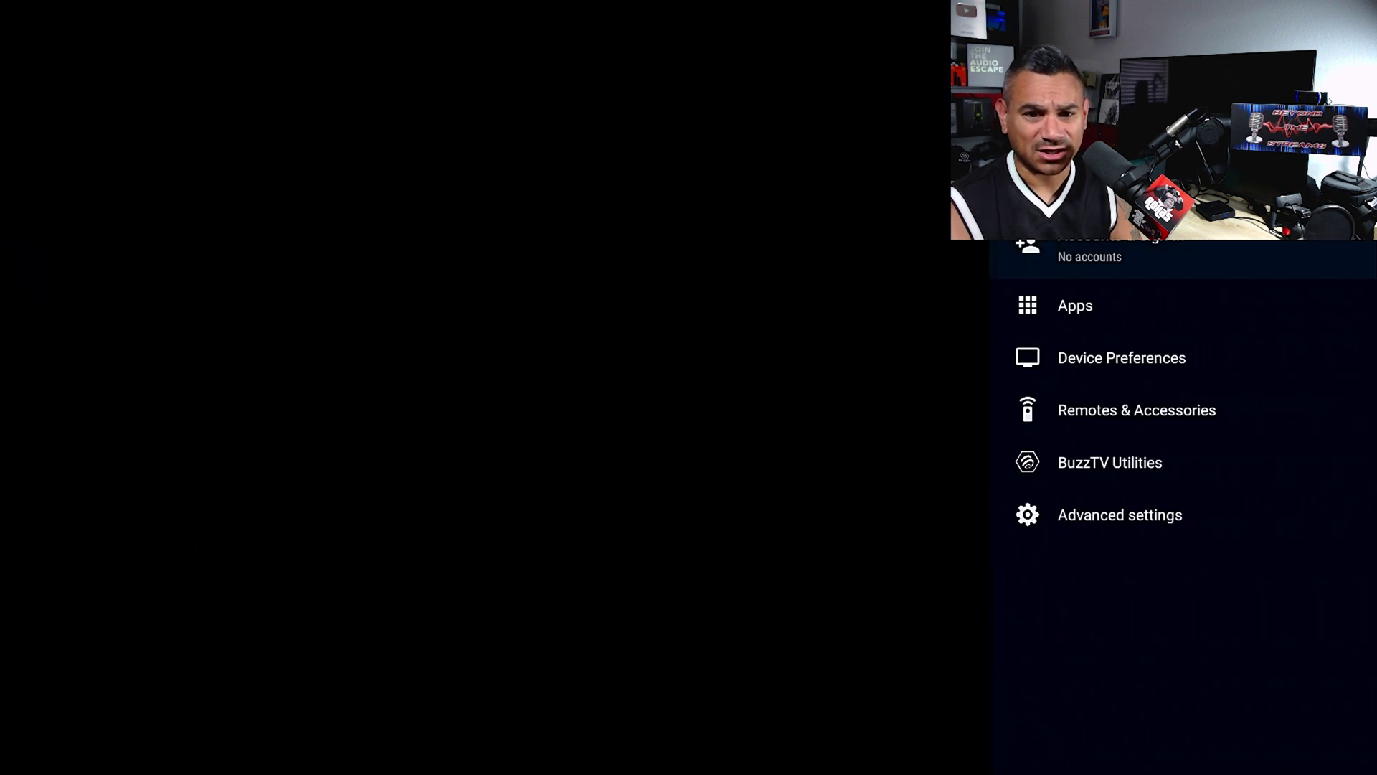
key(Down)
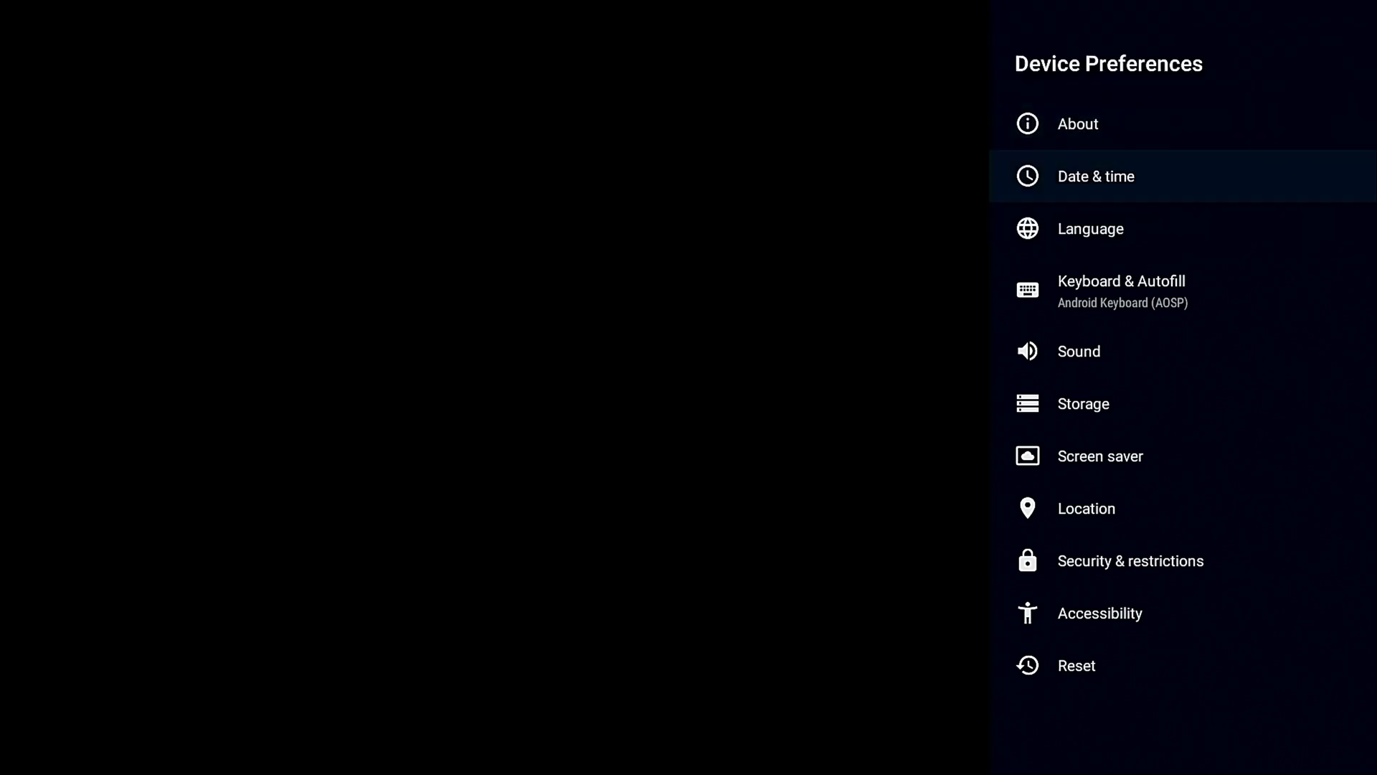
- Open the About page from the Device Preferences list
key(Down)
key(Down)
key(Down)
key(Down)
key(Up)
key(Up)
key(Up)
key(Up)
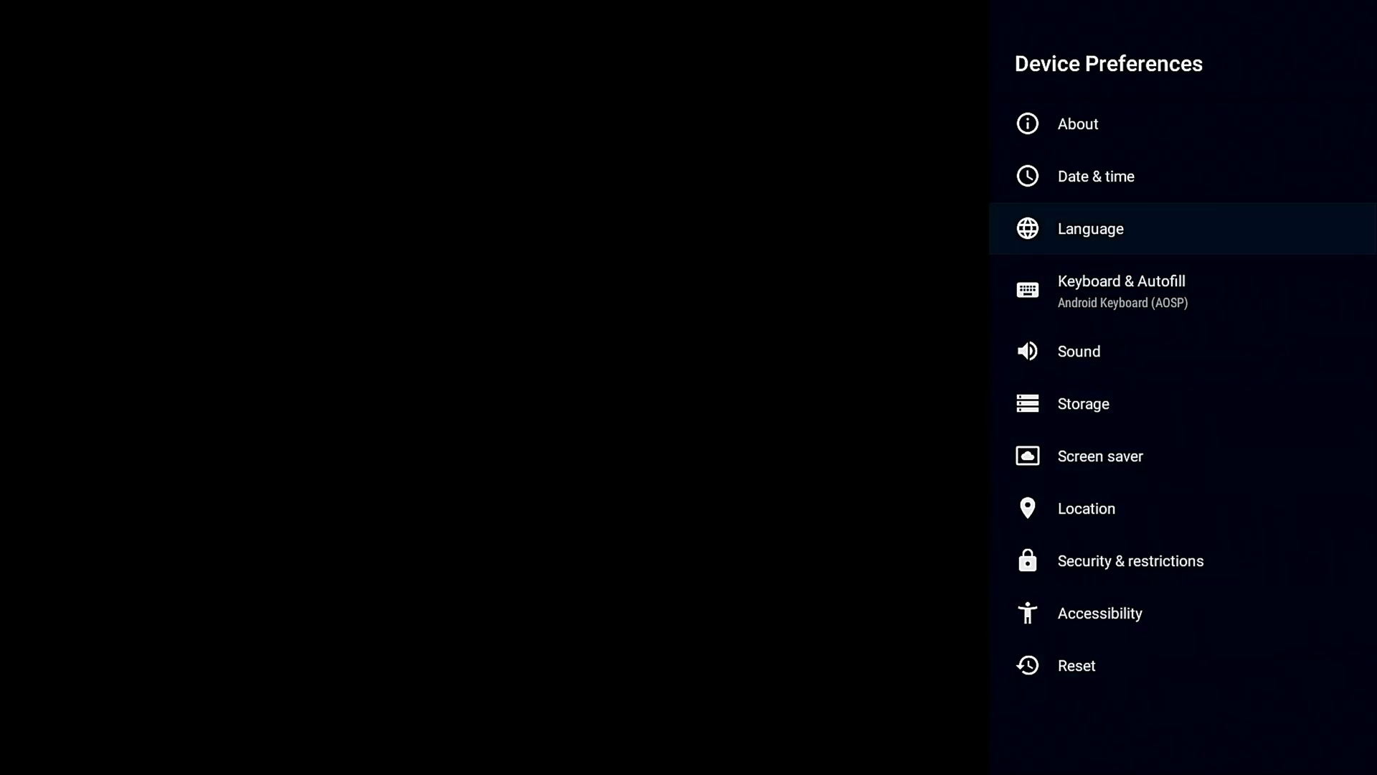
key(Return)
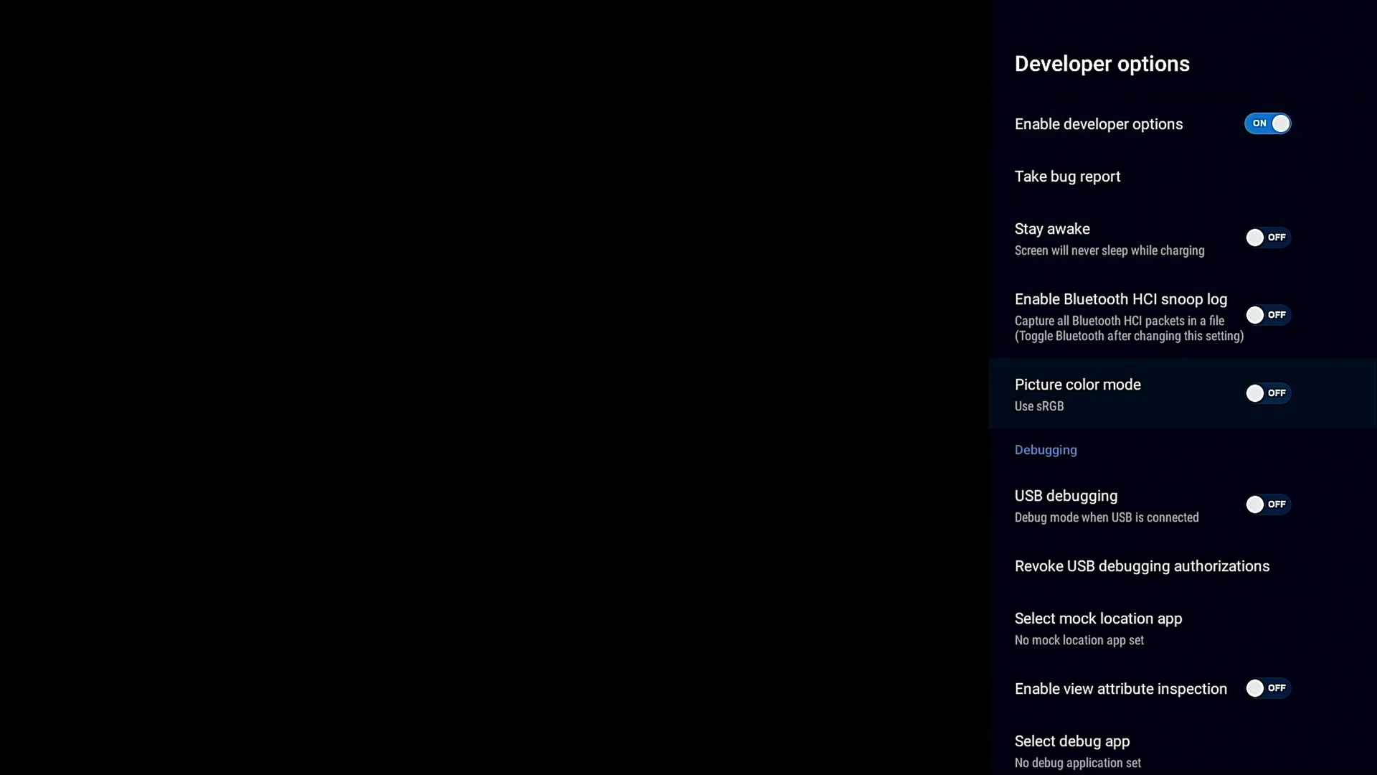
- Scroll down the Developer options list to USB debugging
key(Down)
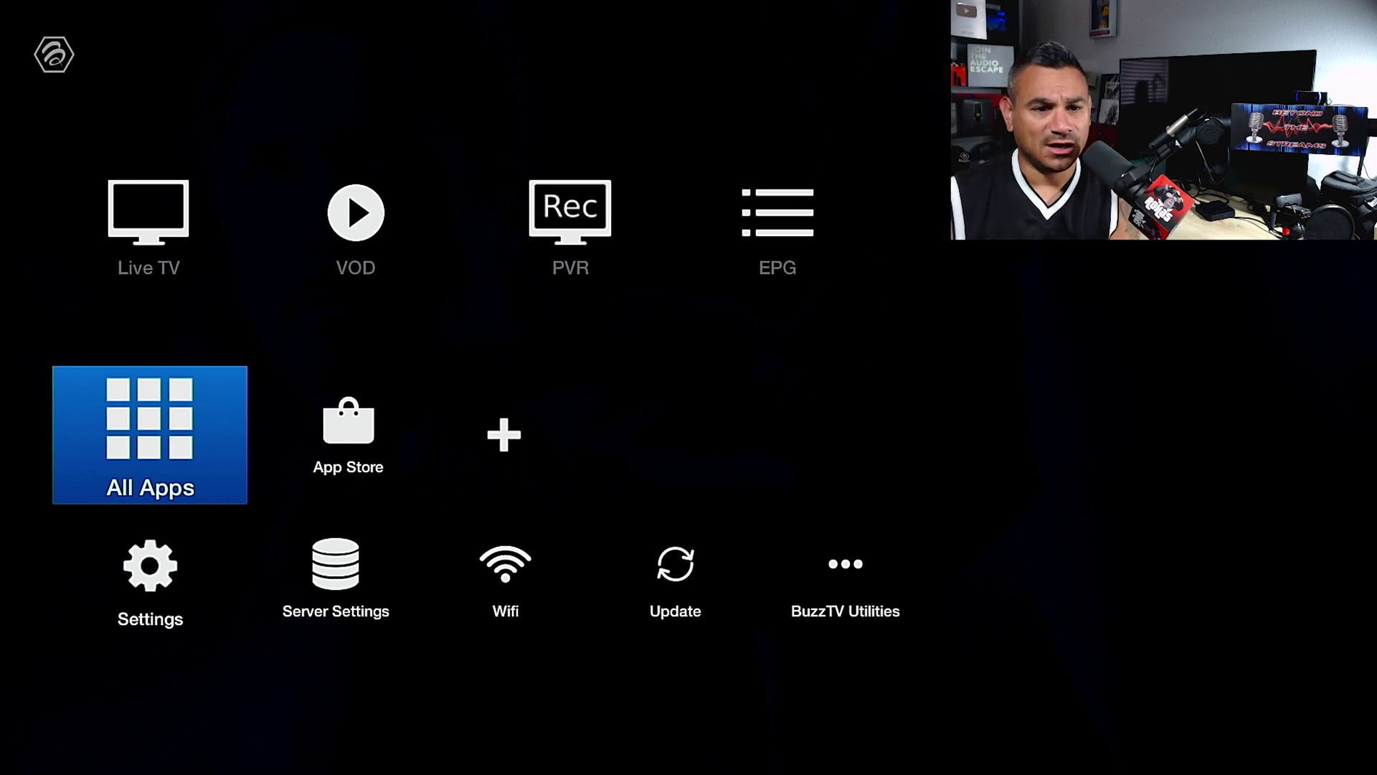
- Open All Apps and launch Chrome from the top row
key(Return)
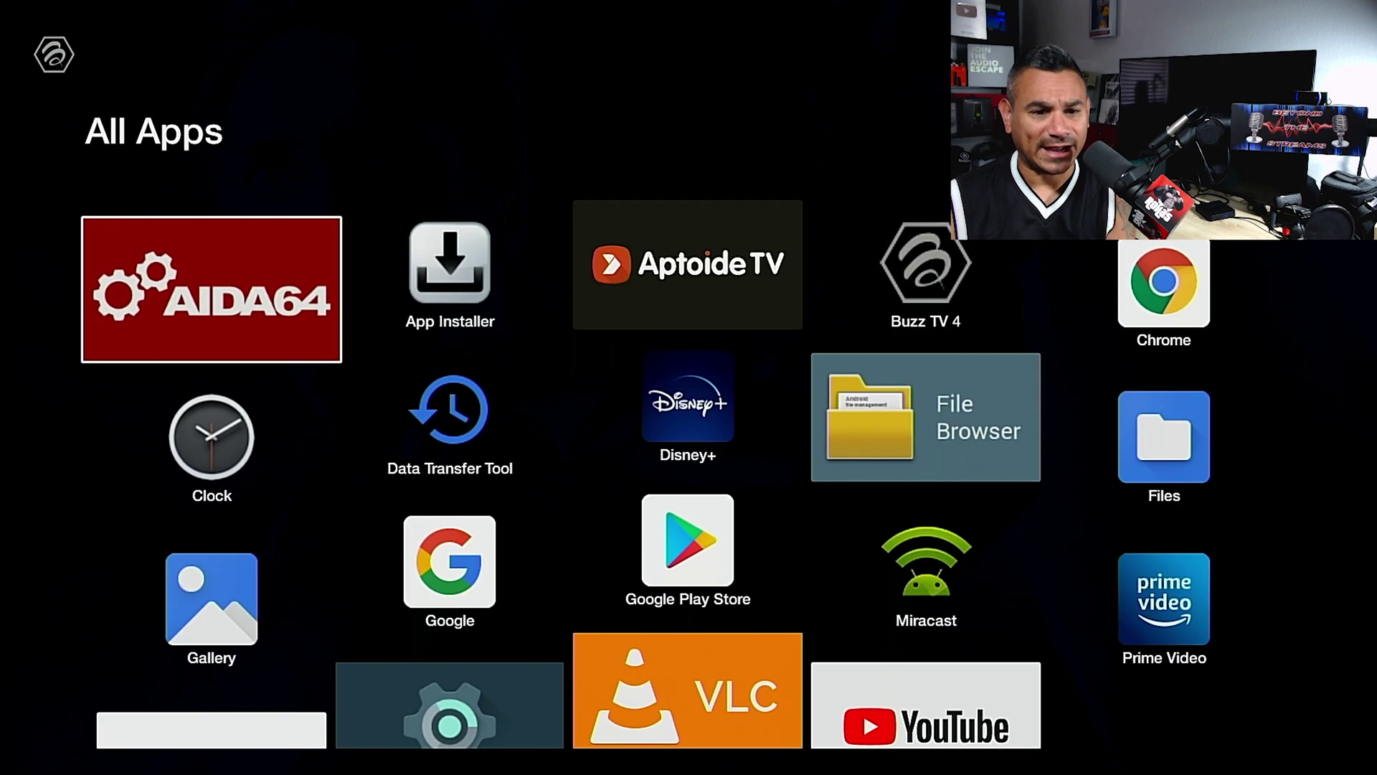
key(Right)
key(Right)
key(Right)
key(Right)
key(Return)
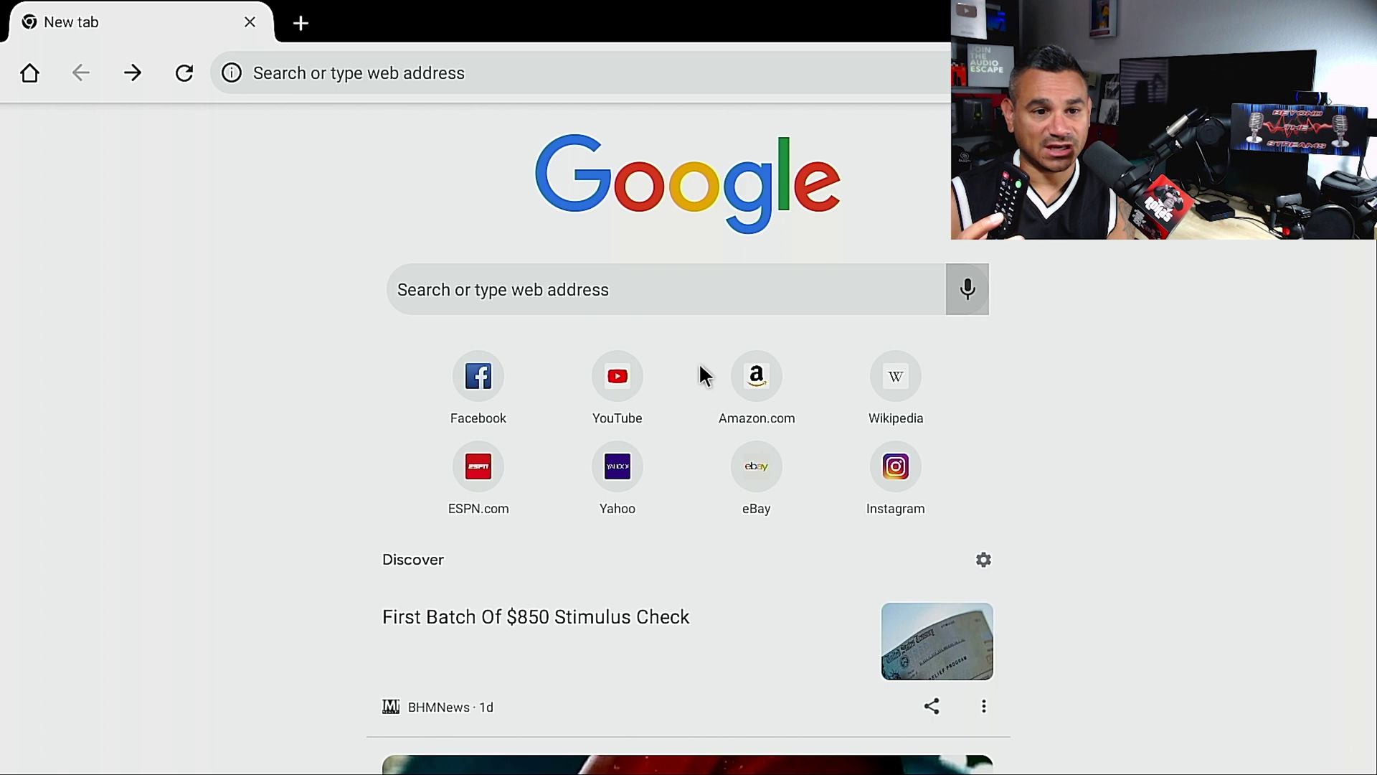
- Rerun the 'aida64 apk' Google search from the address bar's history suggestion
click(699, 299)
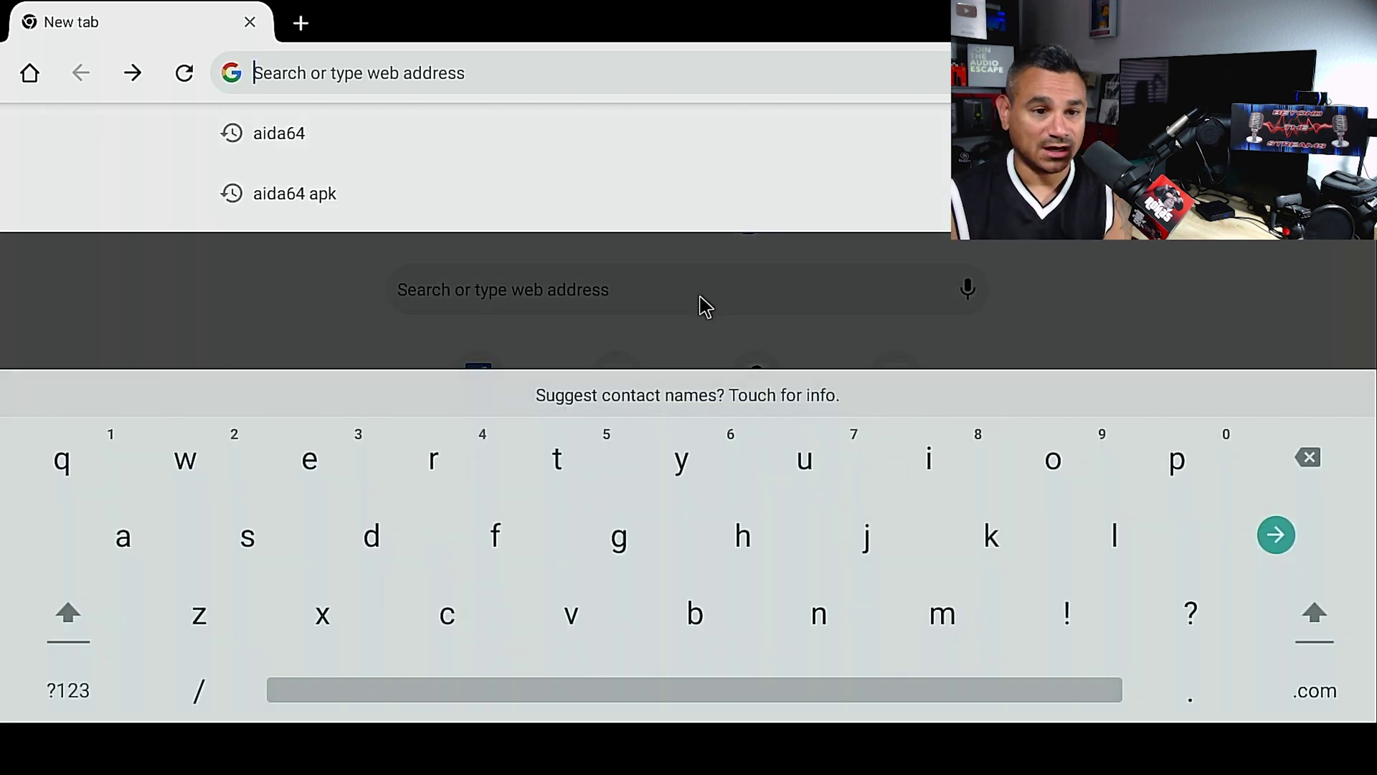
click(699, 193)
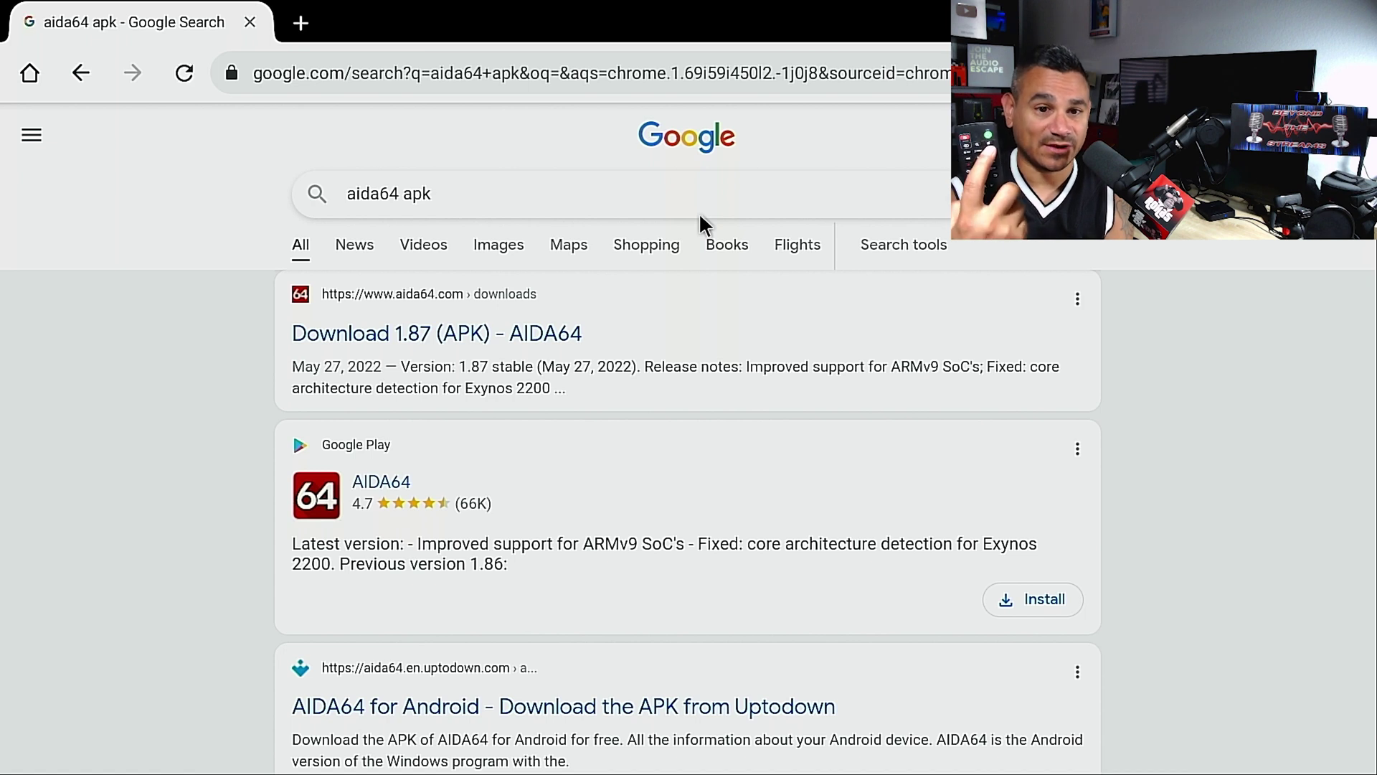
scroll(700, 224, down, 1)
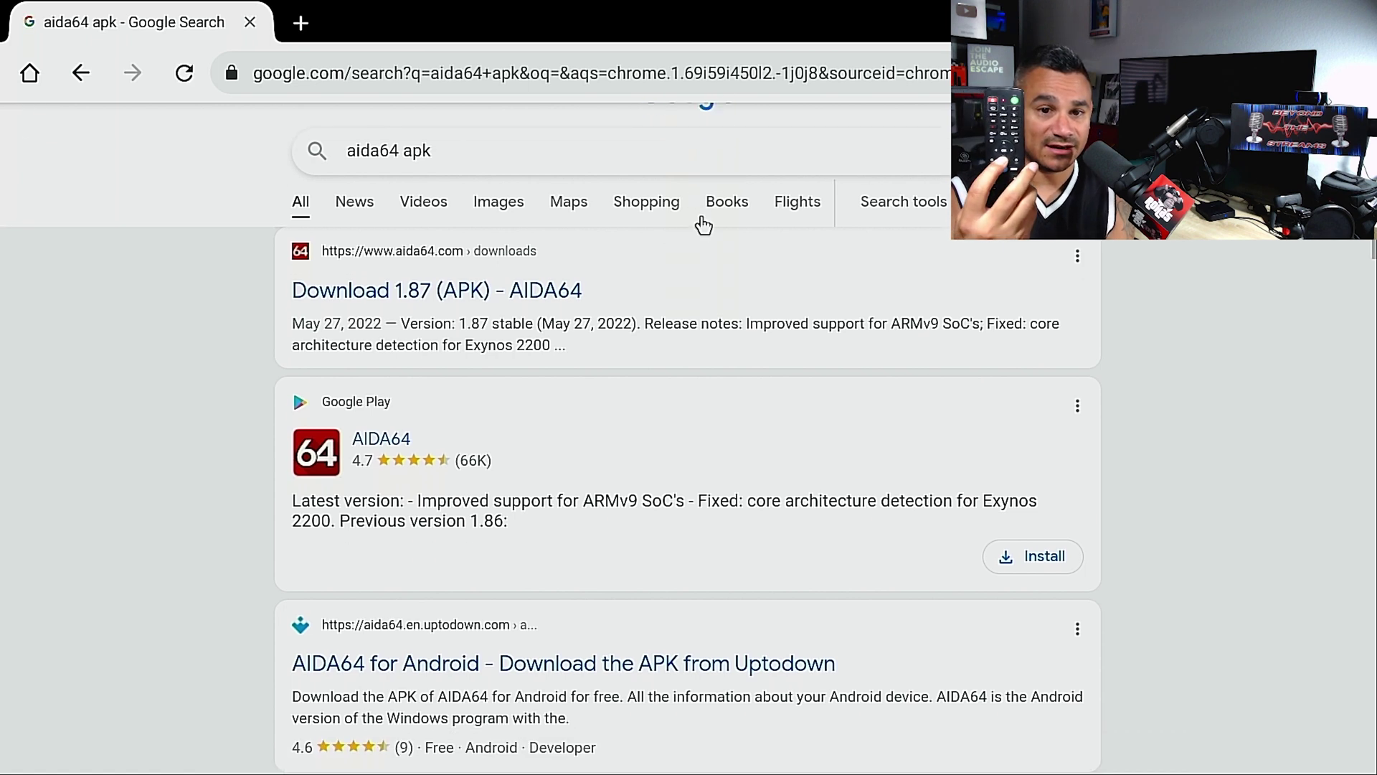
scroll(703, 225, down, 3)
scroll(703, 225, down, 2)
scroll(703, 225, down, 1)
scroll(703, 224, down, 1)
scroll(703, 223, down, 1)
scroll(703, 224, down, 1)
scroll(702, 224, down, 2)
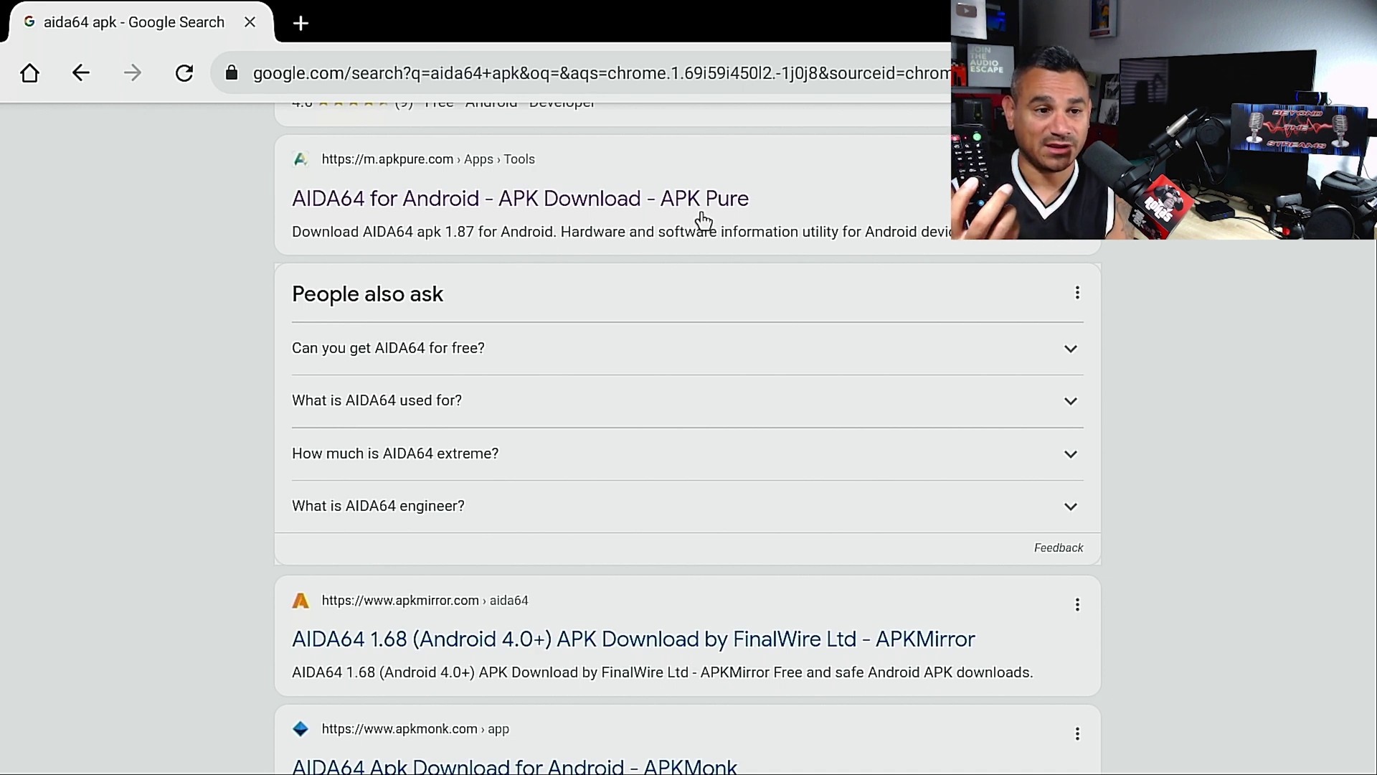
- Download the 9.0 MB AIDA64 v1.87 APK from APKPure, confirming the repeat download
click(702, 205)
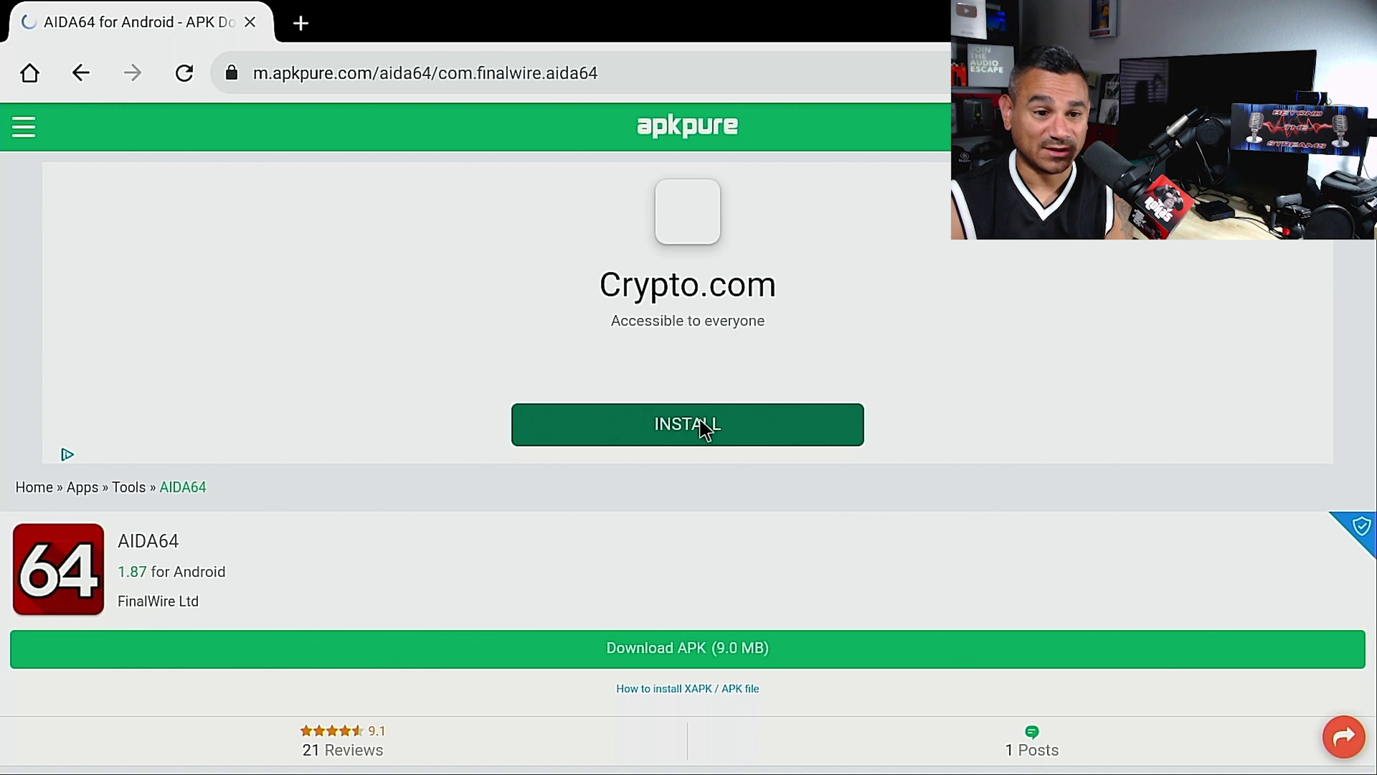
click(701, 647)
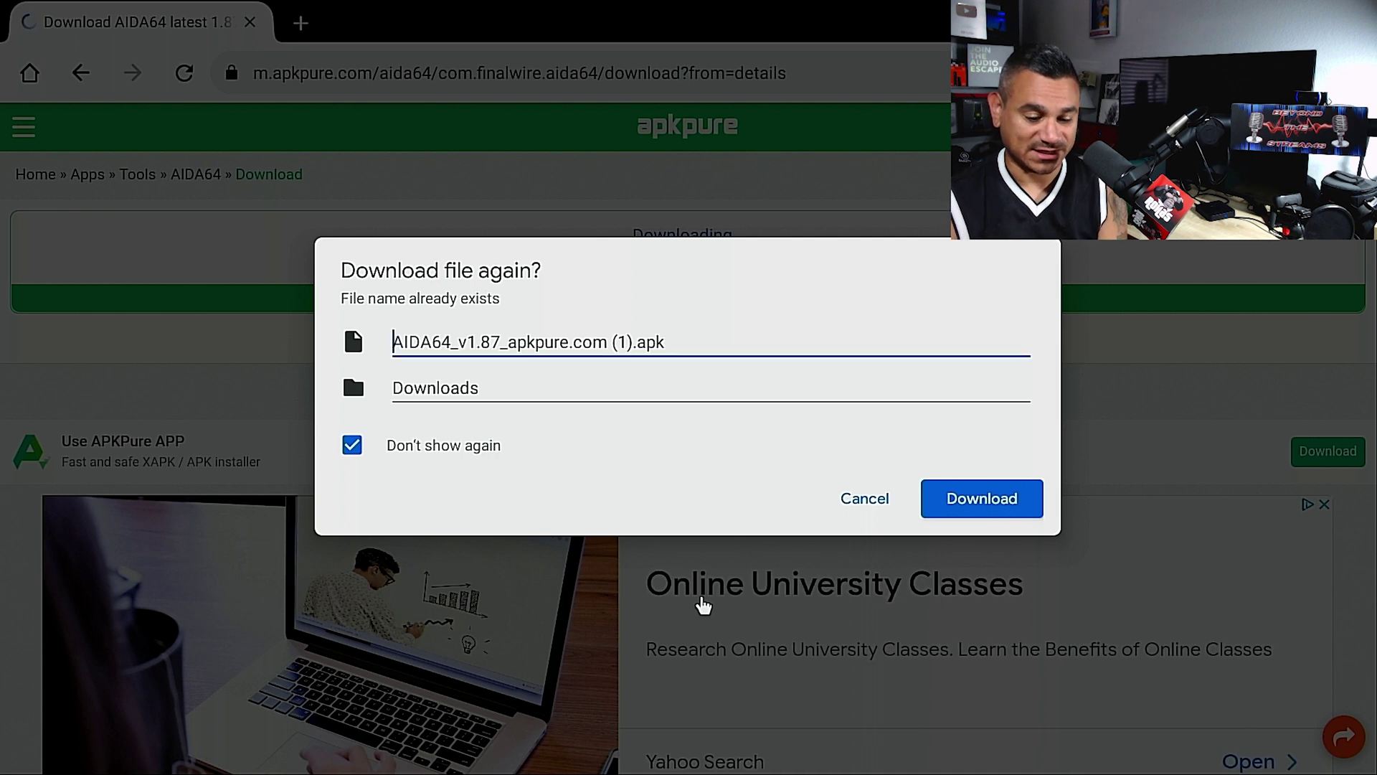
click(700, 606)
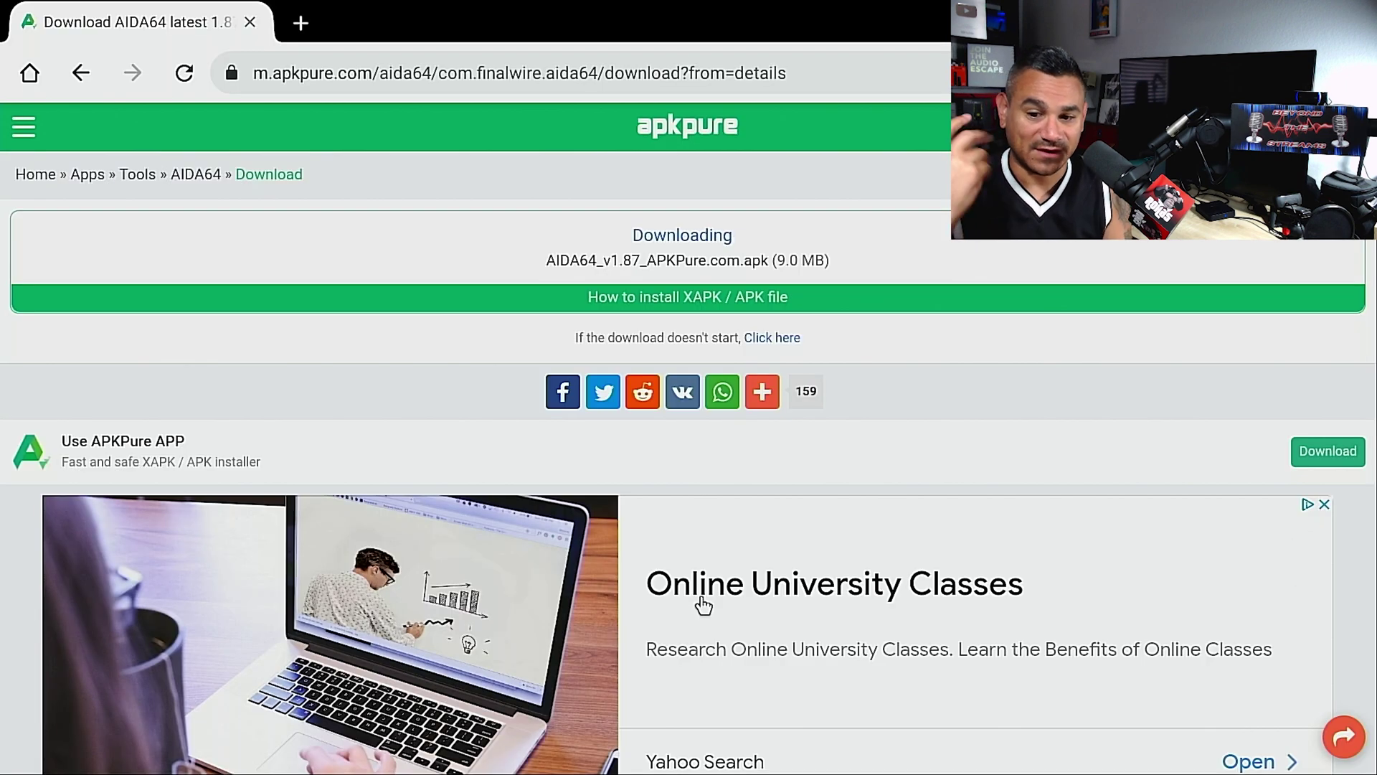